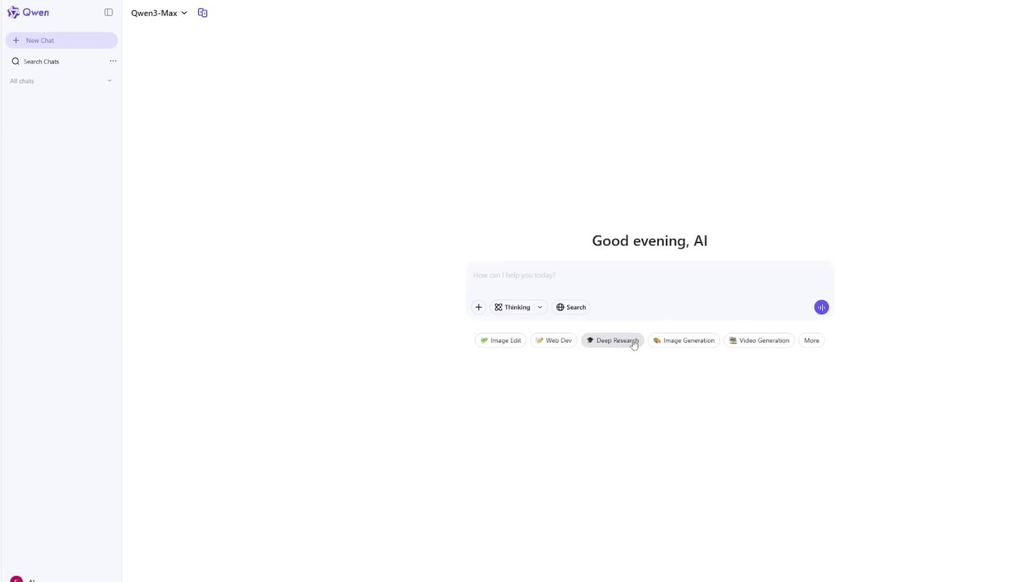
Generate a cartoon image of a little boy playing with a snowman on a winter day.
left_click(707, 341)
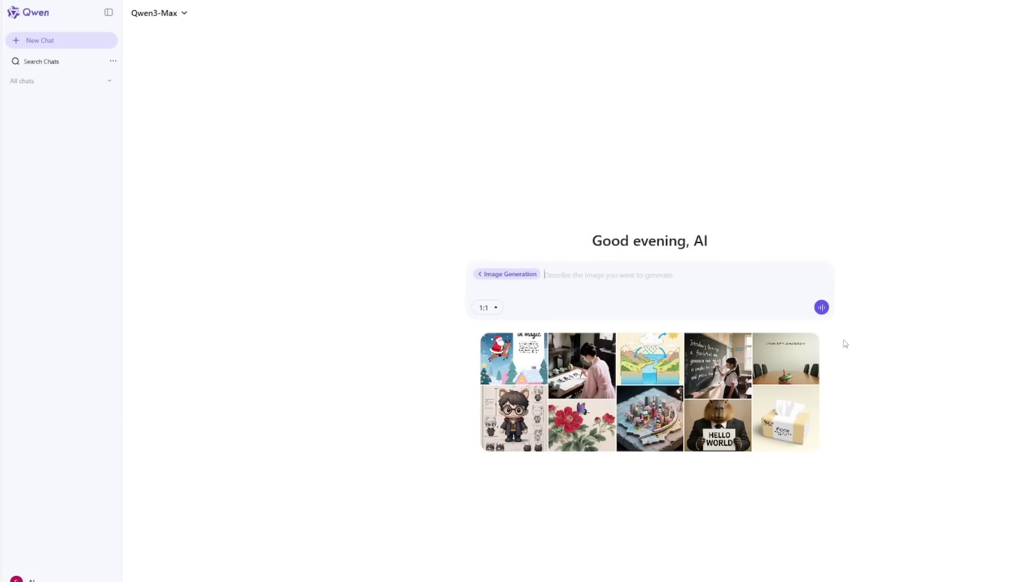
type("A cartoon image of a little boy playing with a cute snowman on a winter day.")
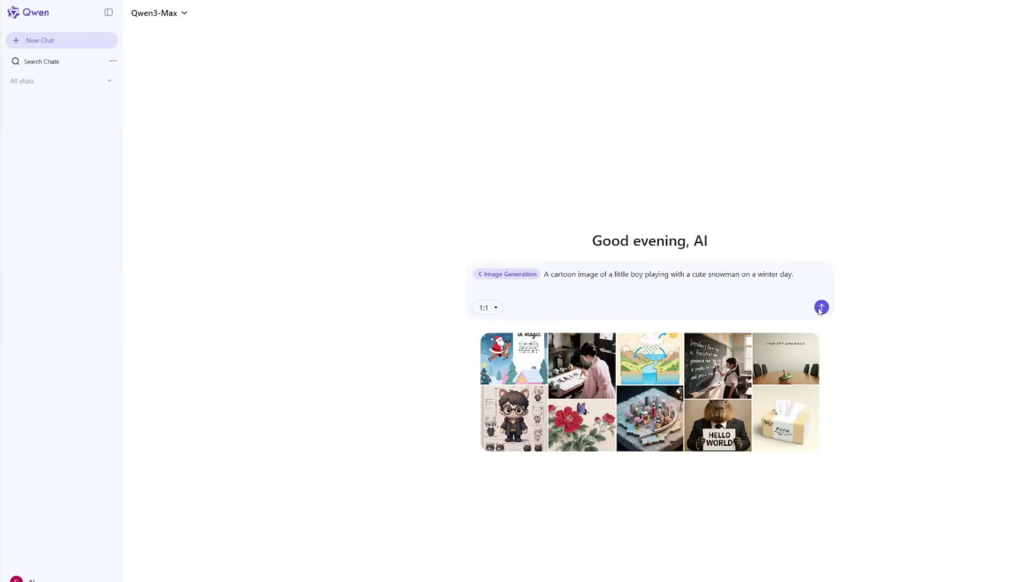
left_click(820, 308)
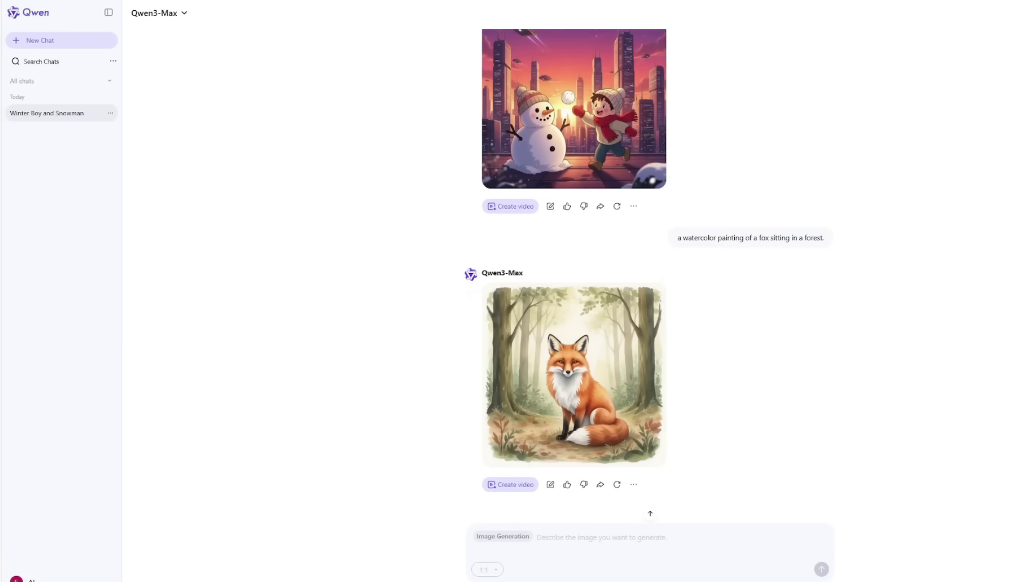
Zoom the page in and start a video request from the winter snowman image.
key("ctrl+plus")
key("ctrl+plus")
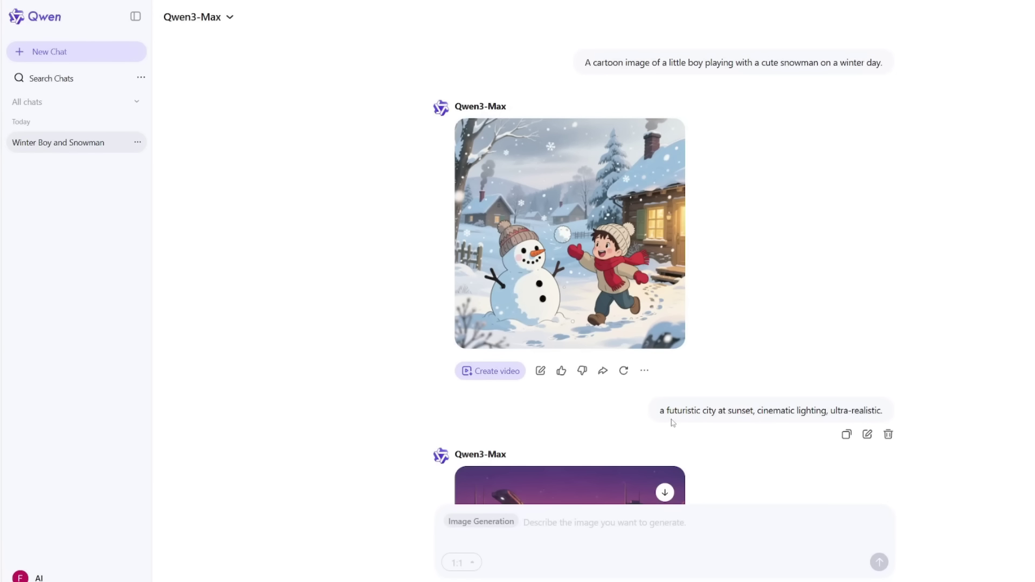
left_click(516, 376)
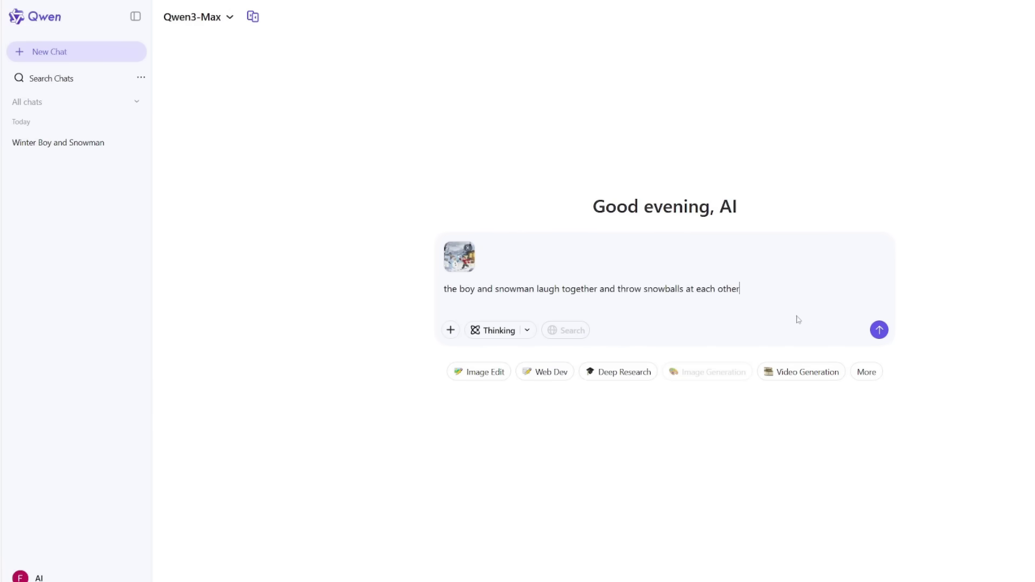
Generate the 5-second snowball video from the snowman image and play it full-size.
left_click(879, 330)
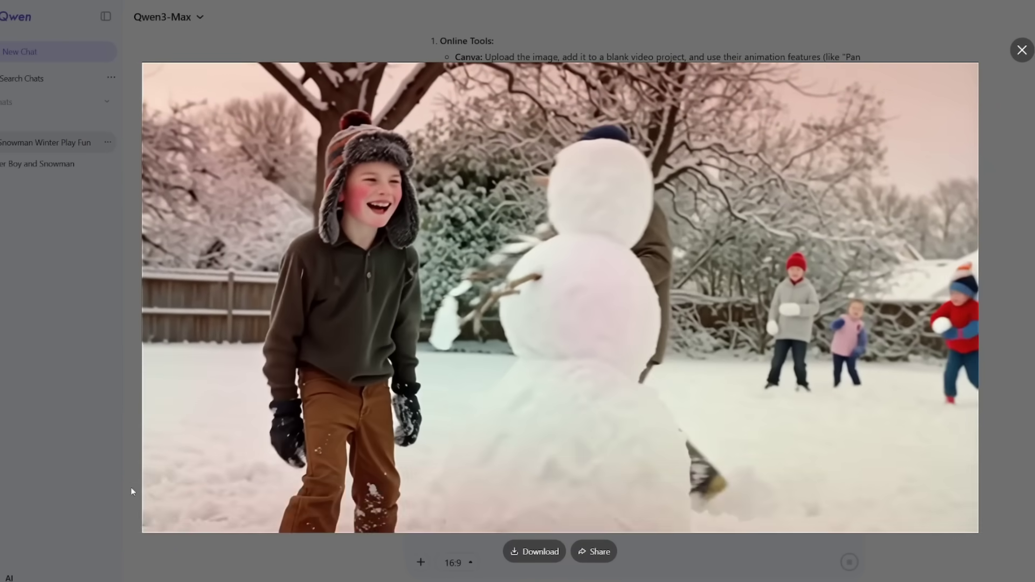
left_click(132, 492)
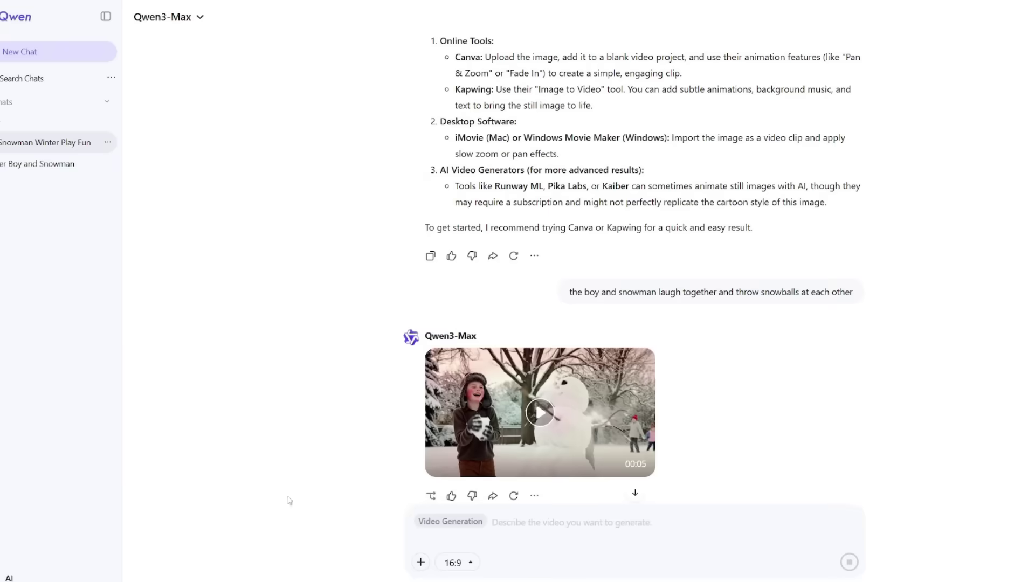
left_click(537, 418)
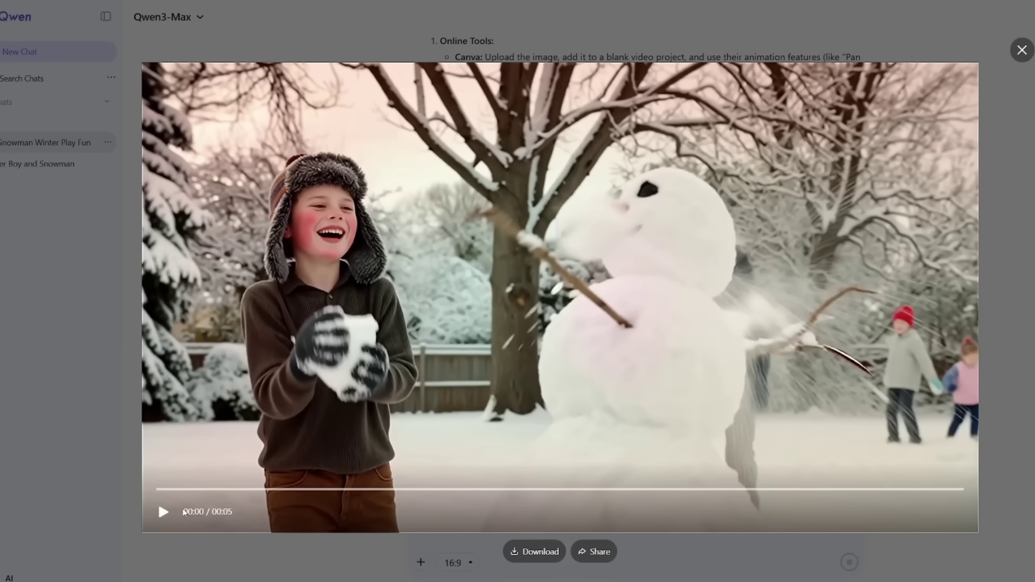
left_click(163, 512)
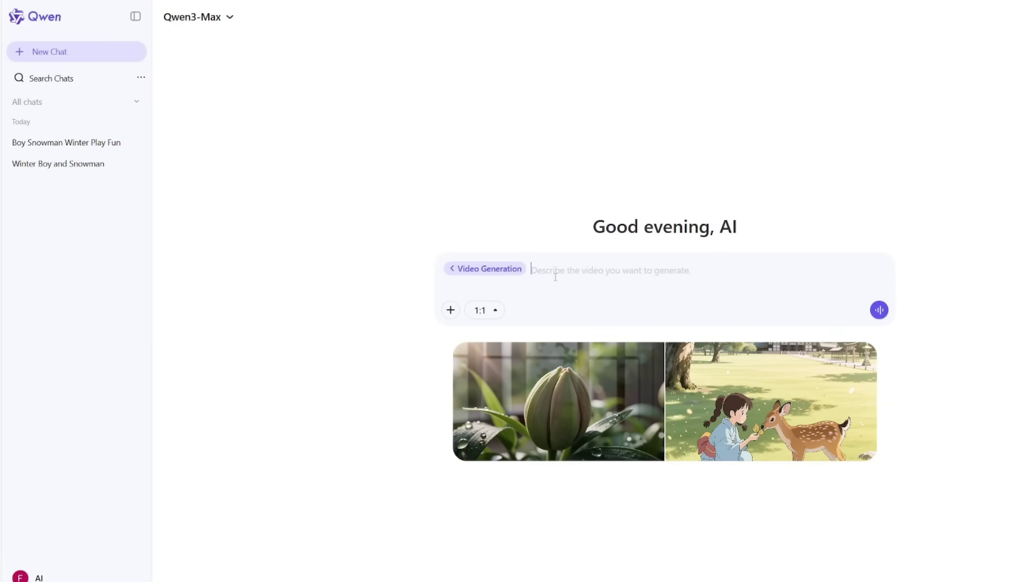
Generate the ultra-realistic birds-over-canyon sunset video and watch it full-screen.
type("an ultra-realistic wide shot of a large canyon with birds flying into the horizon during a sunset")
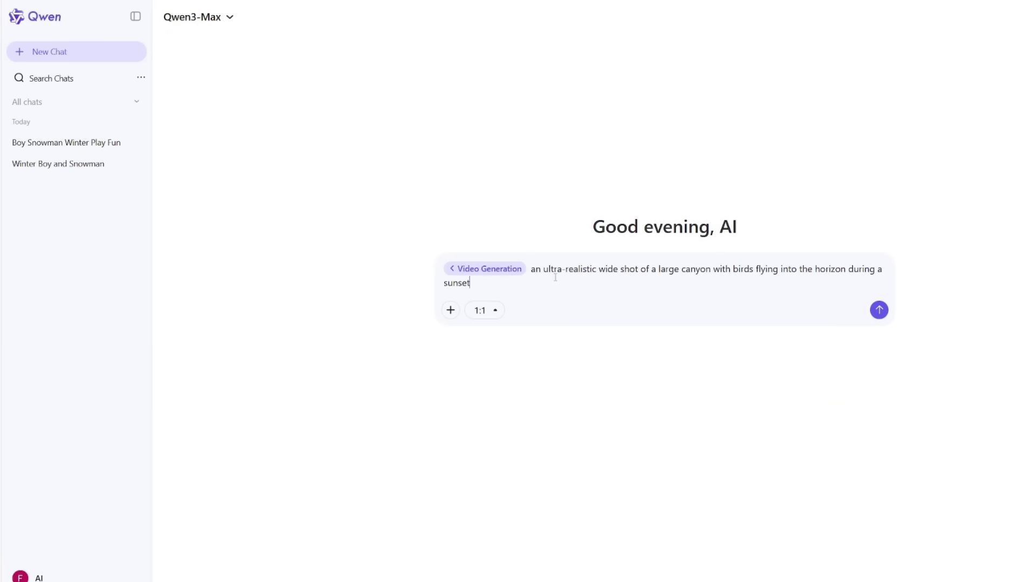
left_click(872, 313)
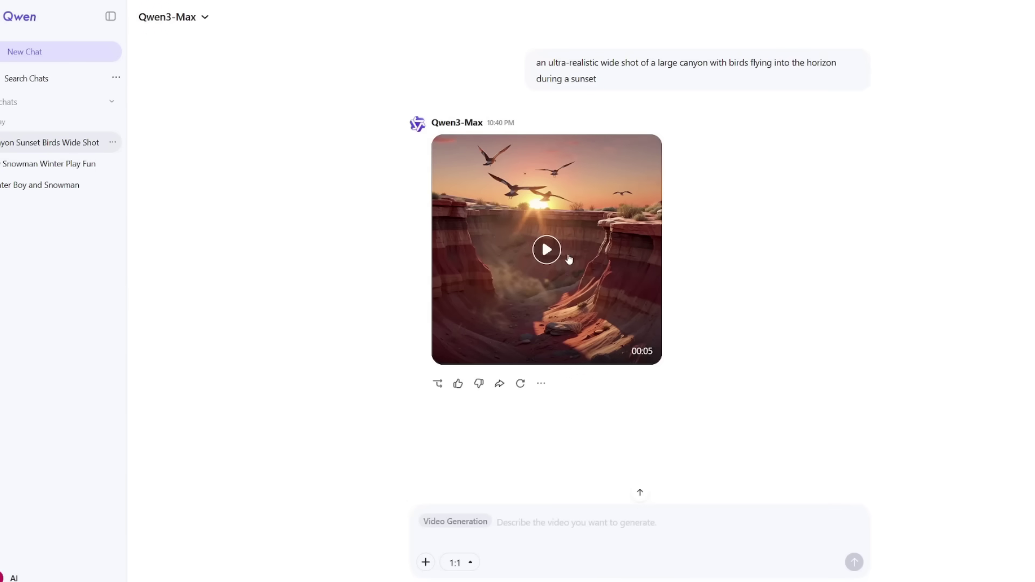
left_click(543, 252)
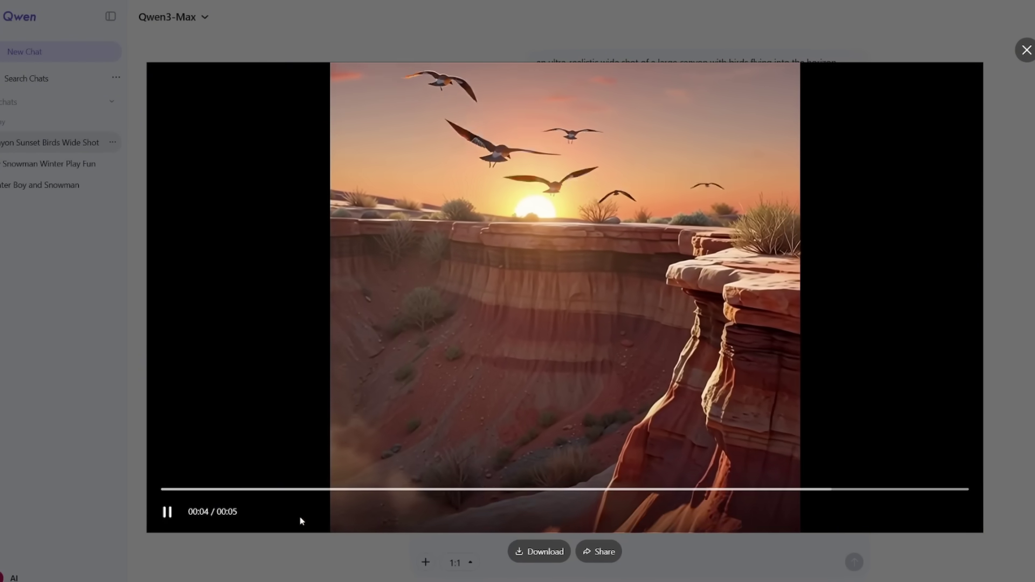
key("Escape")
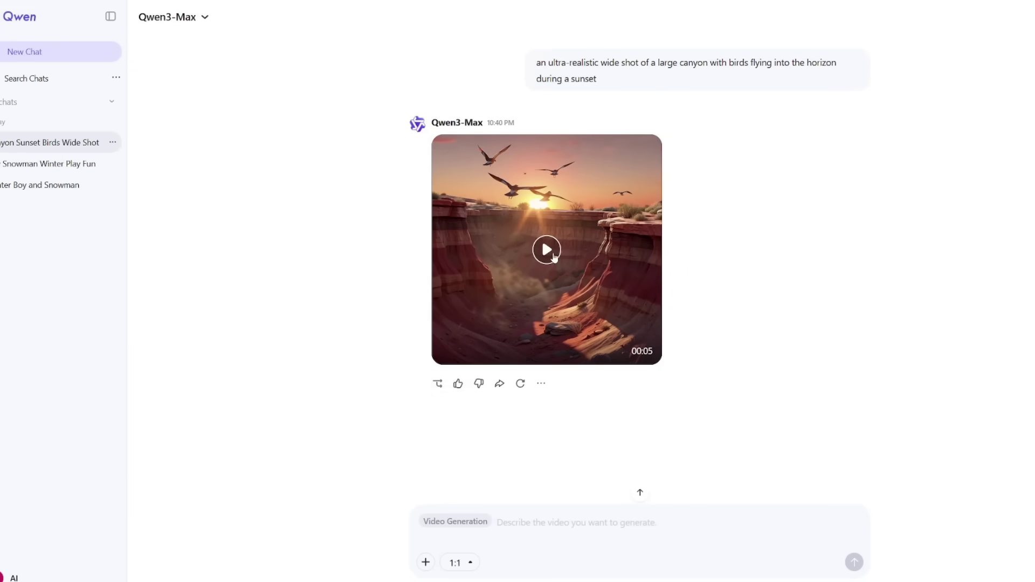
Reopen the canyon sunset video at full size.
left_click(554, 256)
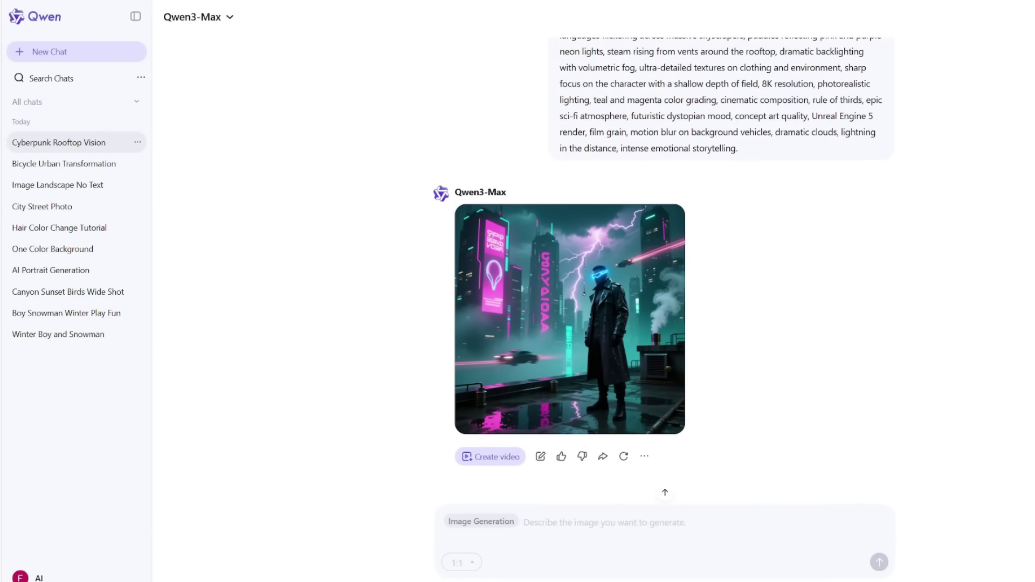
Reread the full cyberpunk prompt and image, then start a new Image Generation chat.
scroll(665, 302, "up", 1)
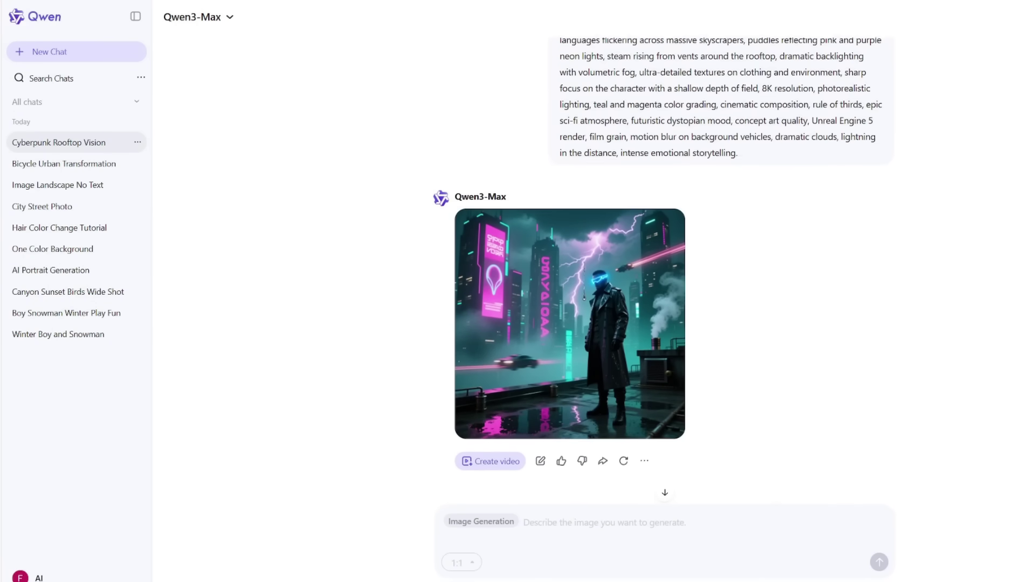
scroll(665, 302, "up", 1)
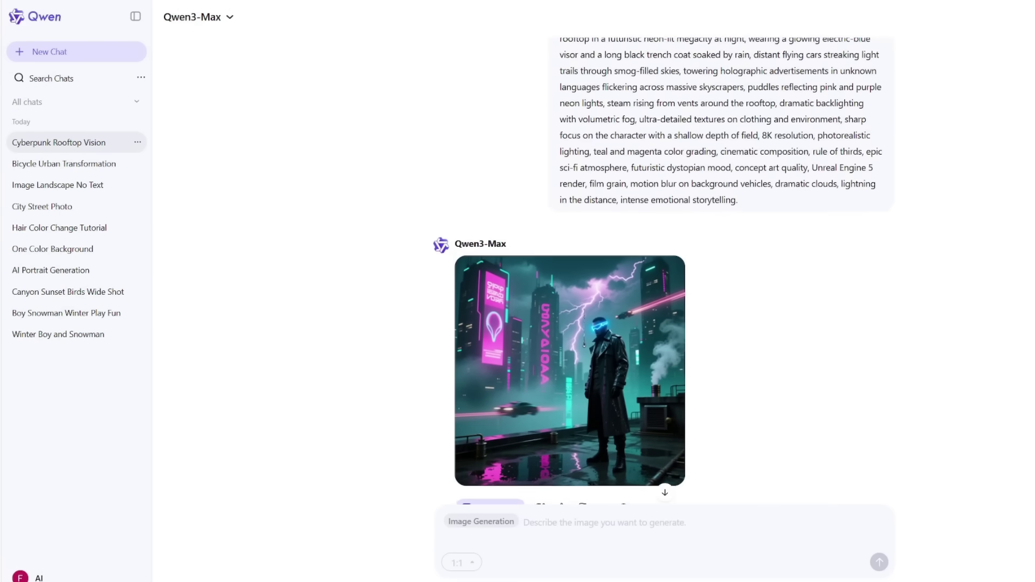
scroll(665, 301, "up", 1)
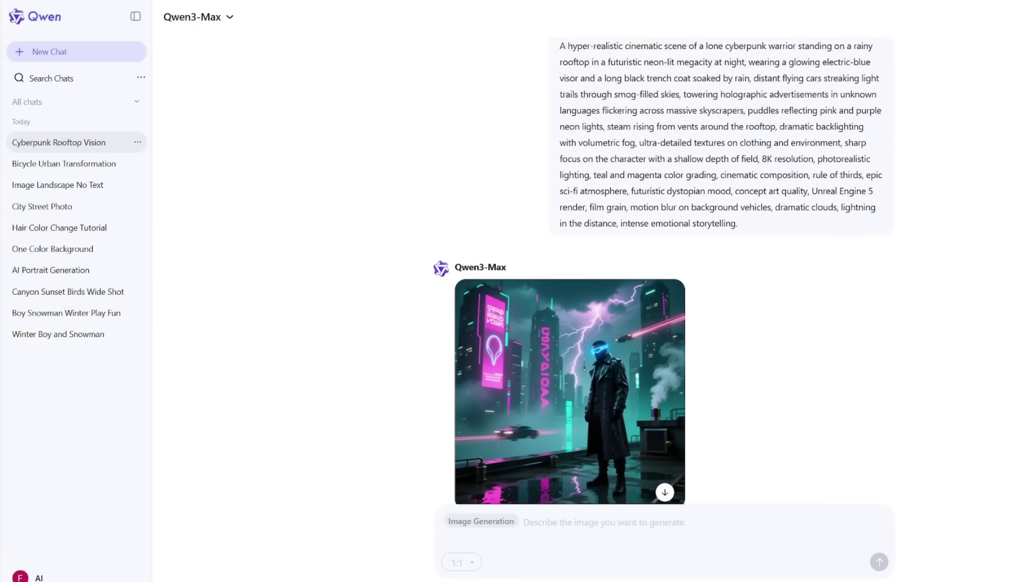
scroll(664, 302, "down", 1)
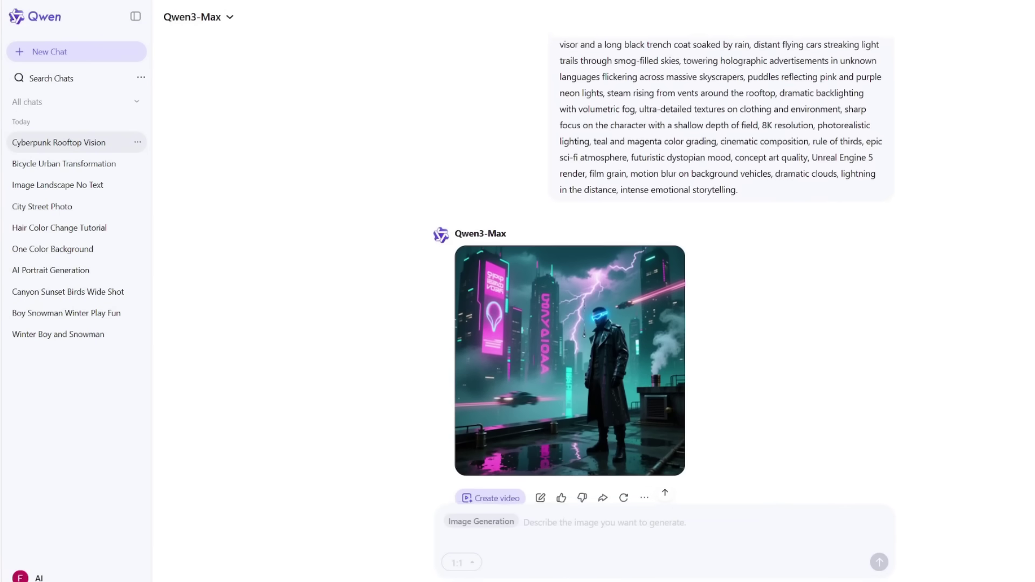
scroll(665, 302, "down", 1)
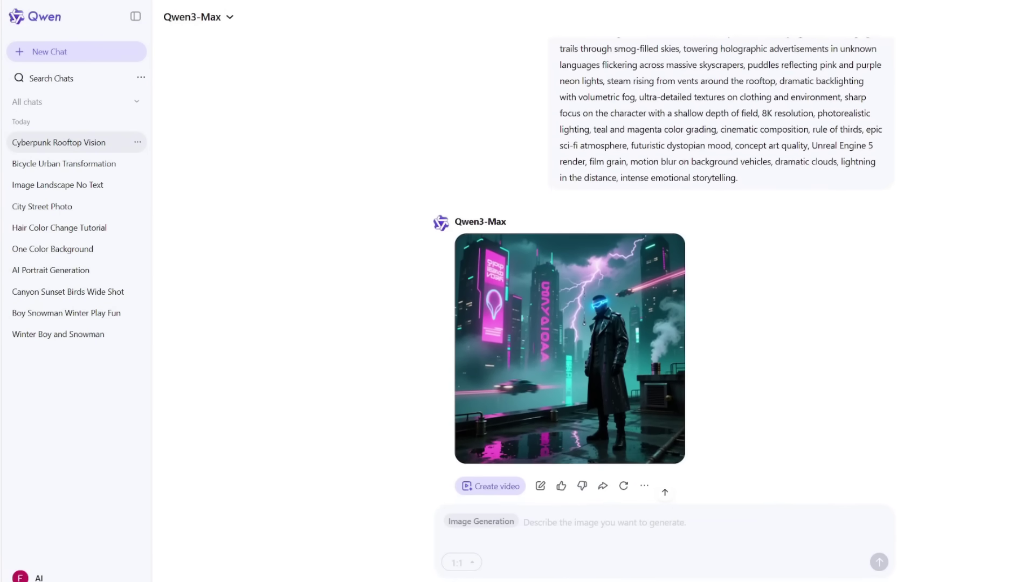
key("ctrl+shift+o")
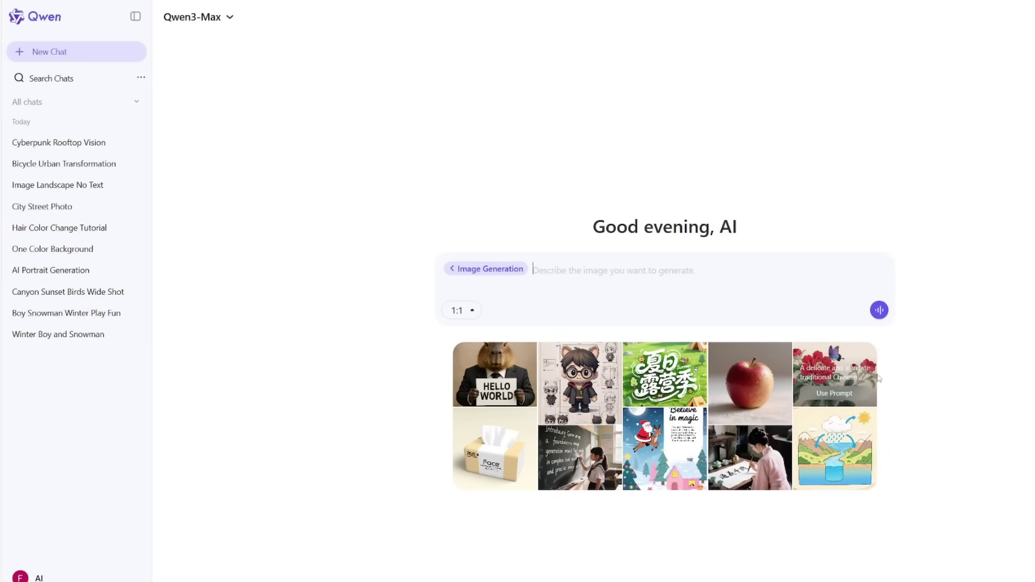
Generate the sample hand-drawn water cycle image, view it full-size, then reread its prompt.
mouse_move(864, 455)
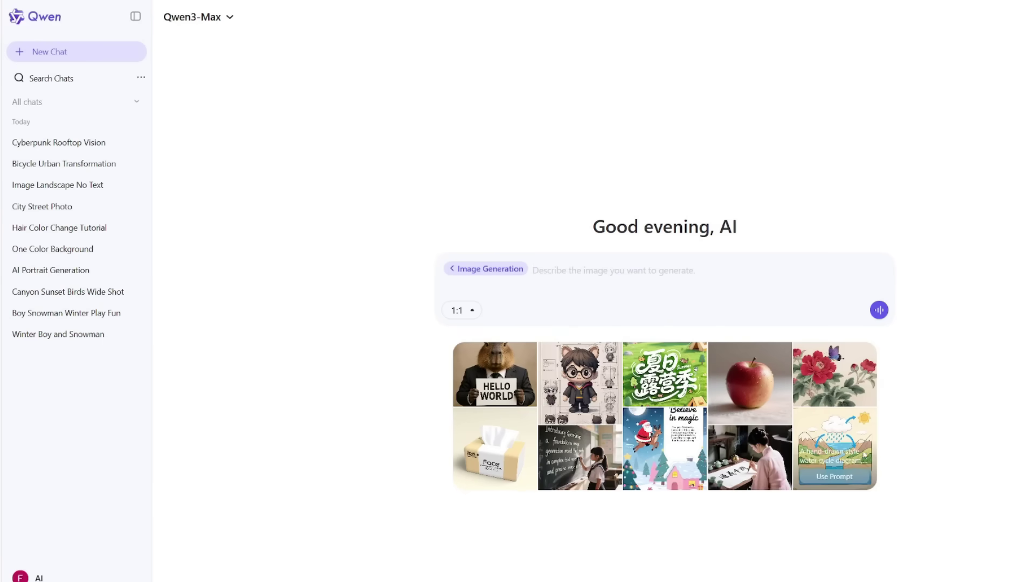
left_click(850, 478)
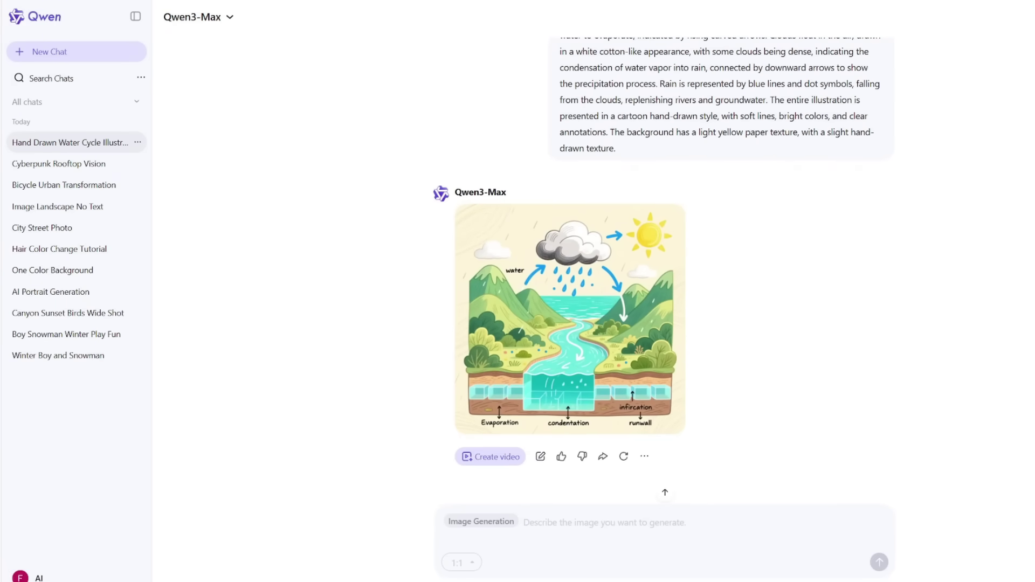
left_click(663, 372)
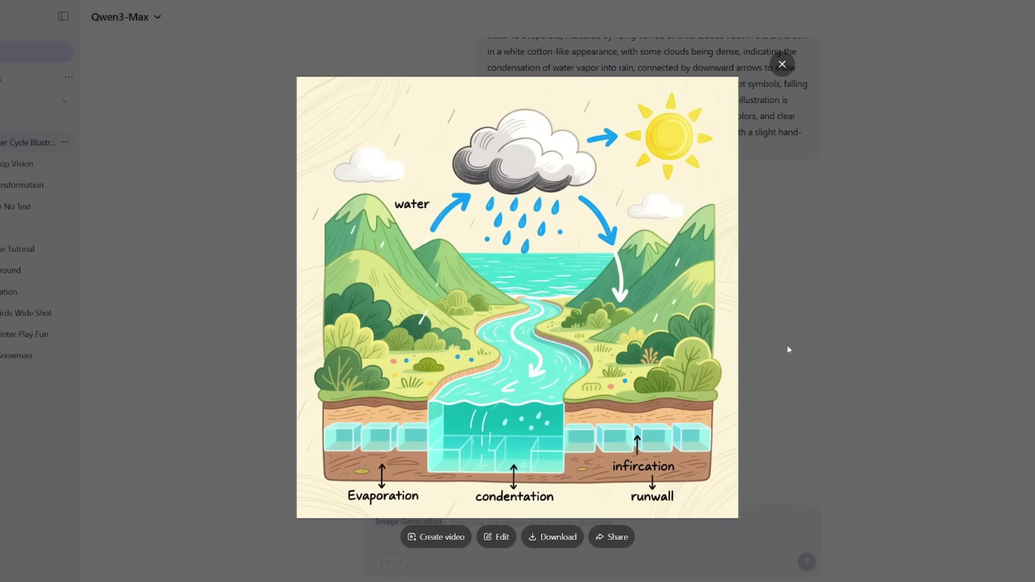
left_click(783, 64)
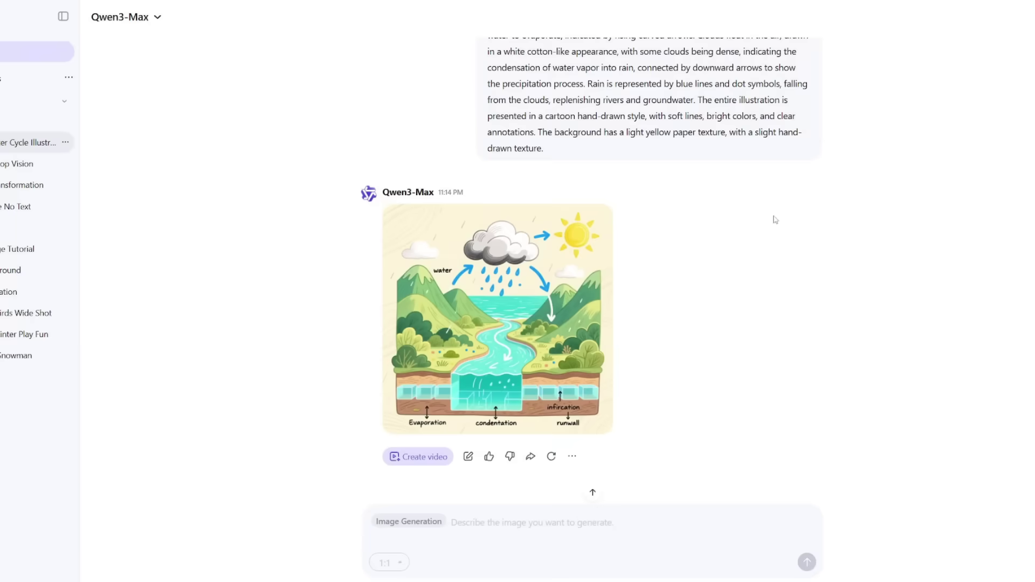
scroll(779, 351, "up", 3)
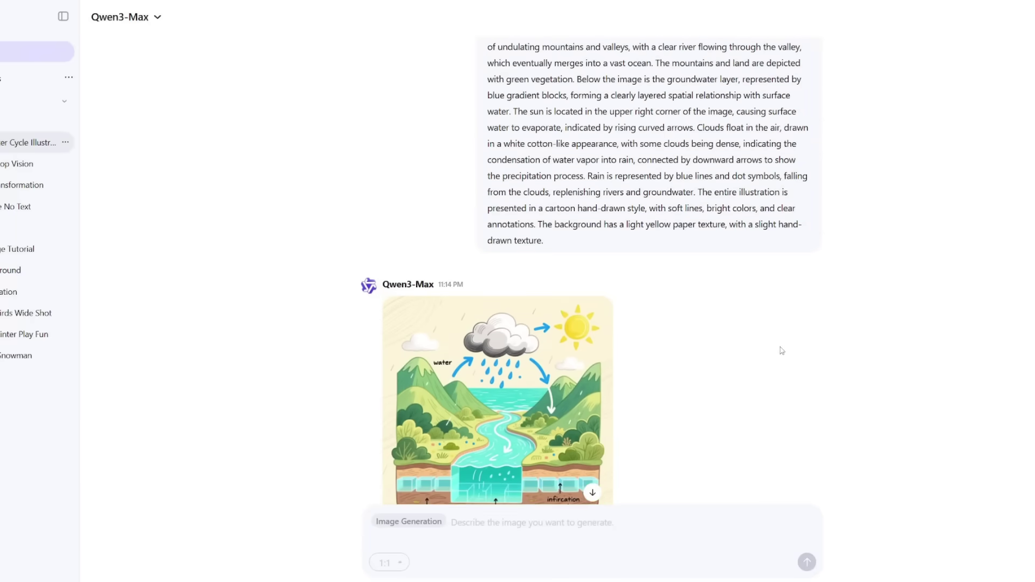
scroll(780, 349, "down", 3)
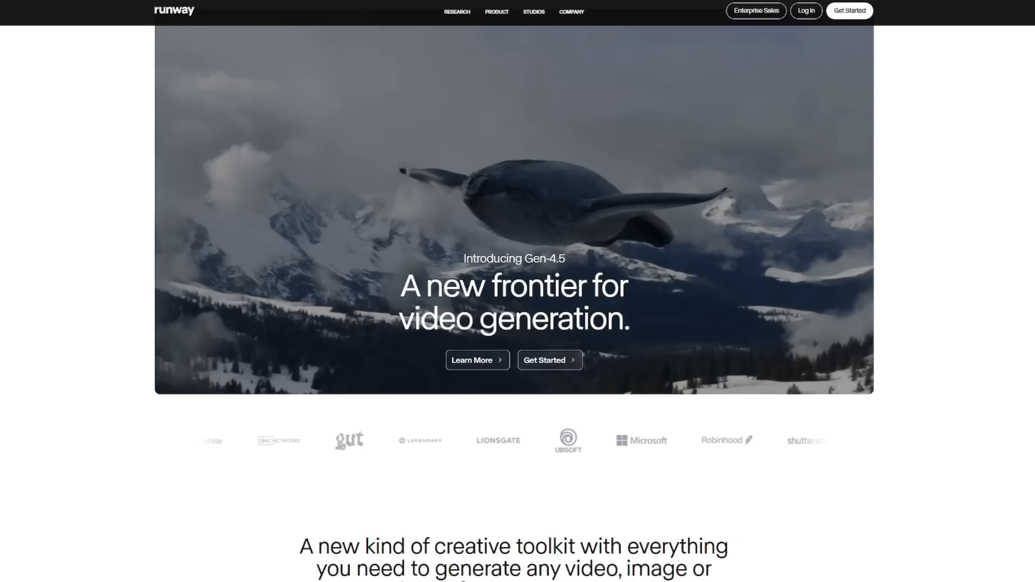
Scroll down through Runway's video-generation tools and customer stories, then back up.
scroll(515, 291, "down", 3)
scroll(514, 291, "down", 7)
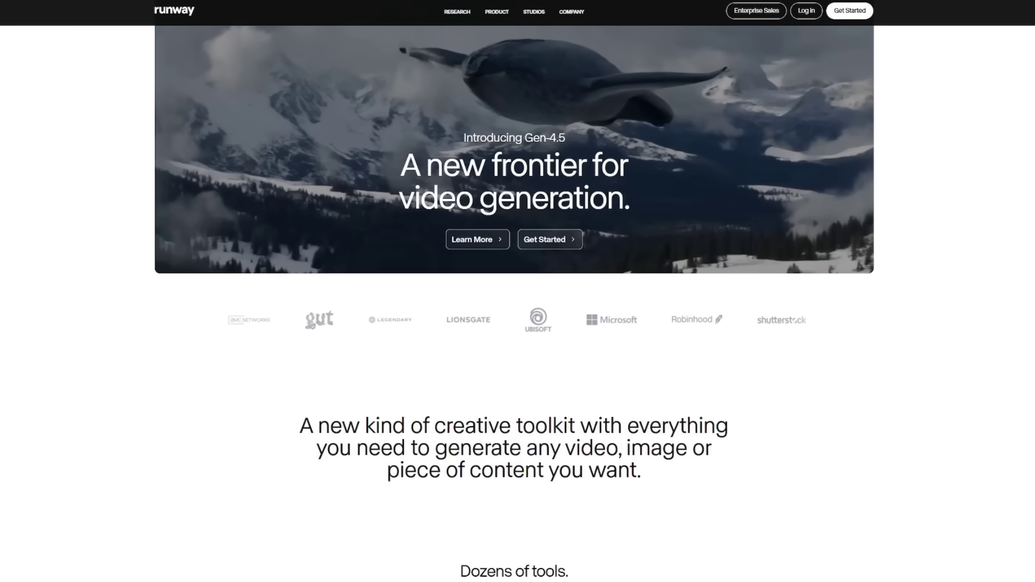
scroll(515, 291, "down", 5)
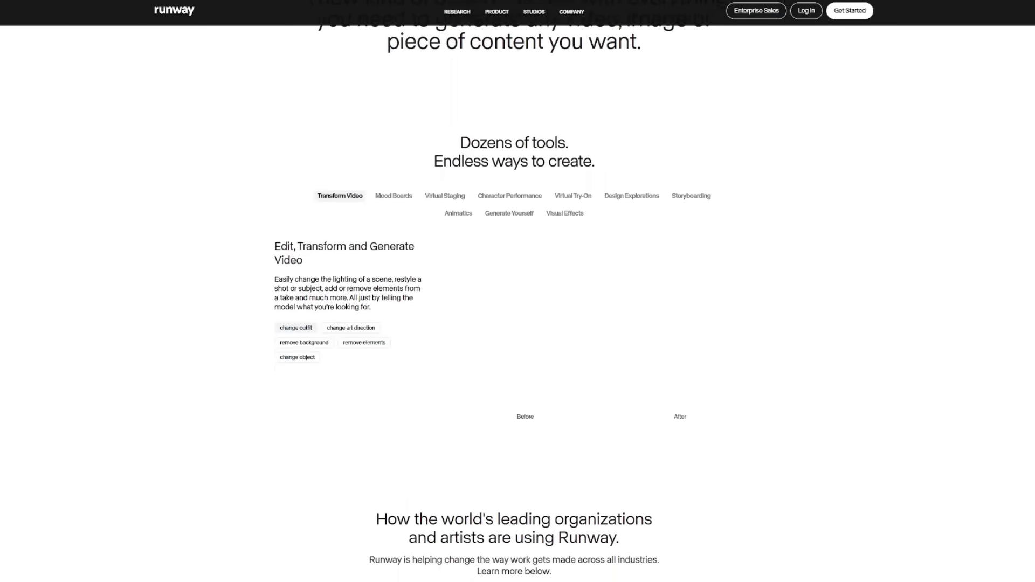
scroll(514, 291, "down", 5)
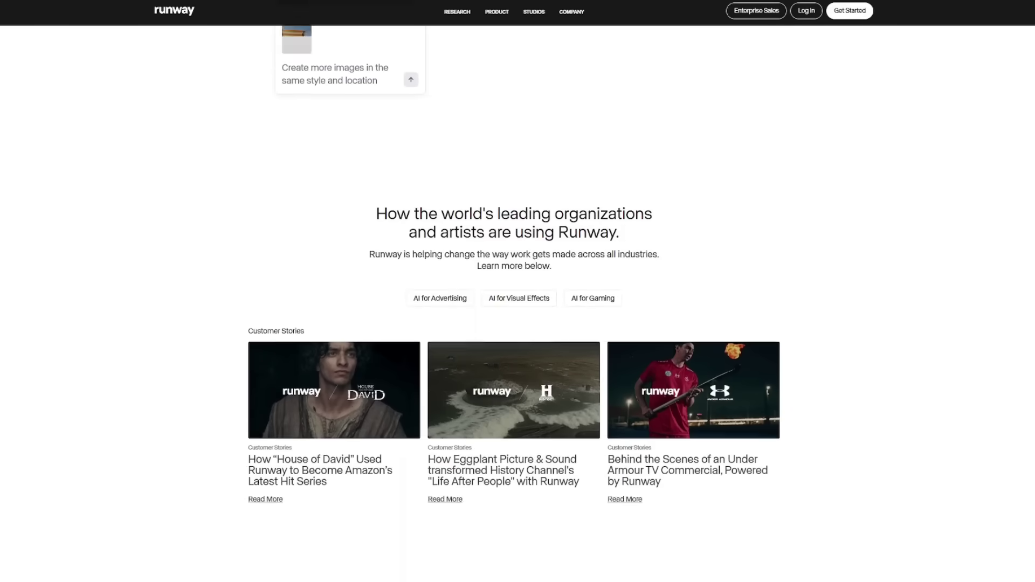
scroll(514, 291, "up", 4)
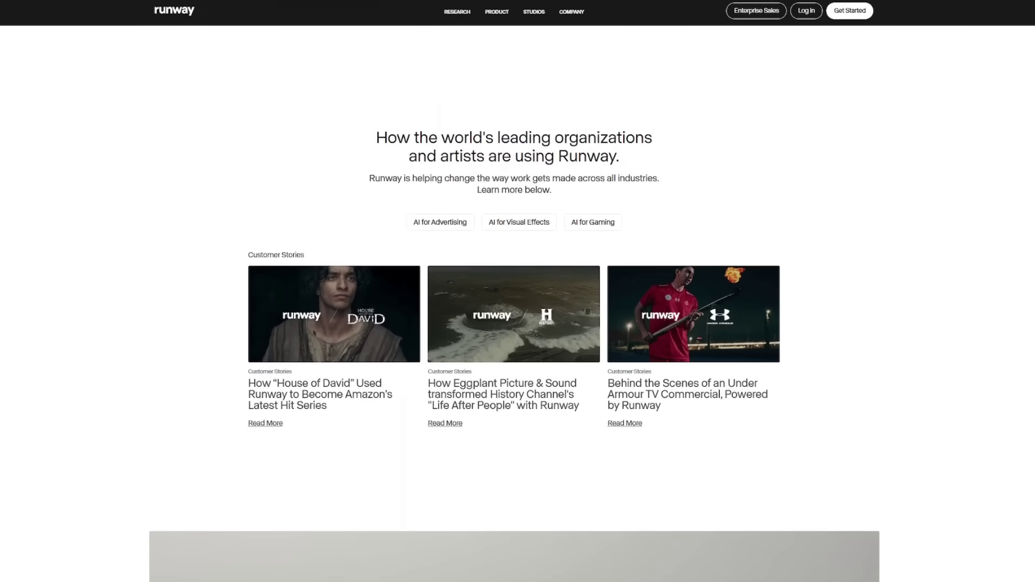
scroll(515, 291, "up", 4)
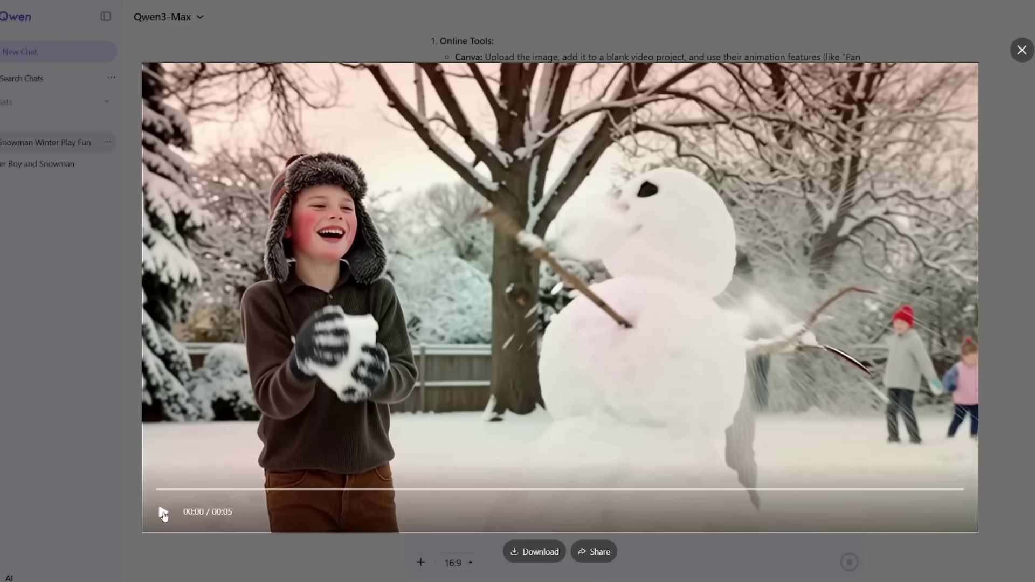
Play the generated video, then scroll through the two 9:16 Trend Alert dancer images.
left_click(162, 512)
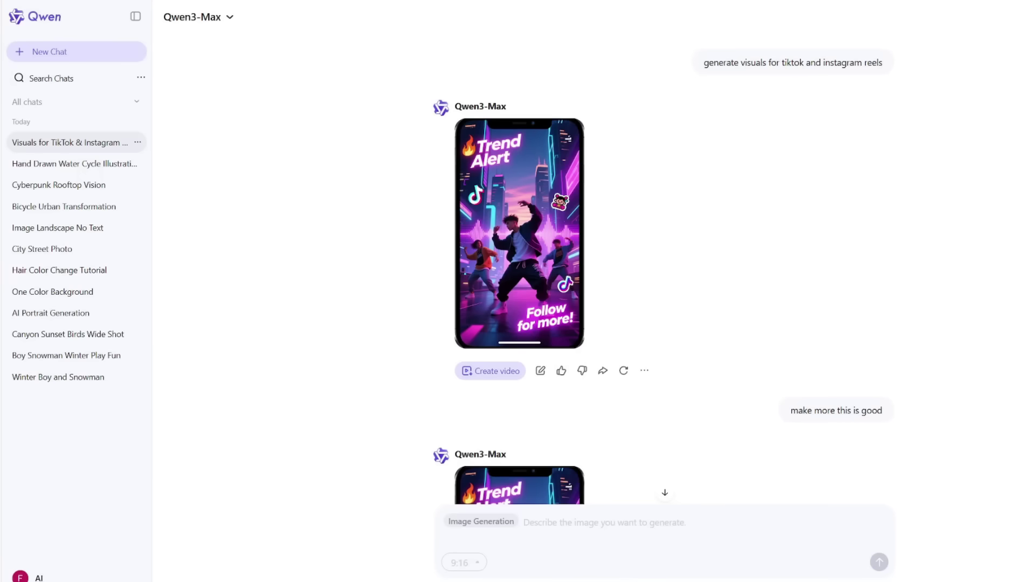
scroll(663, 269, "down", 1)
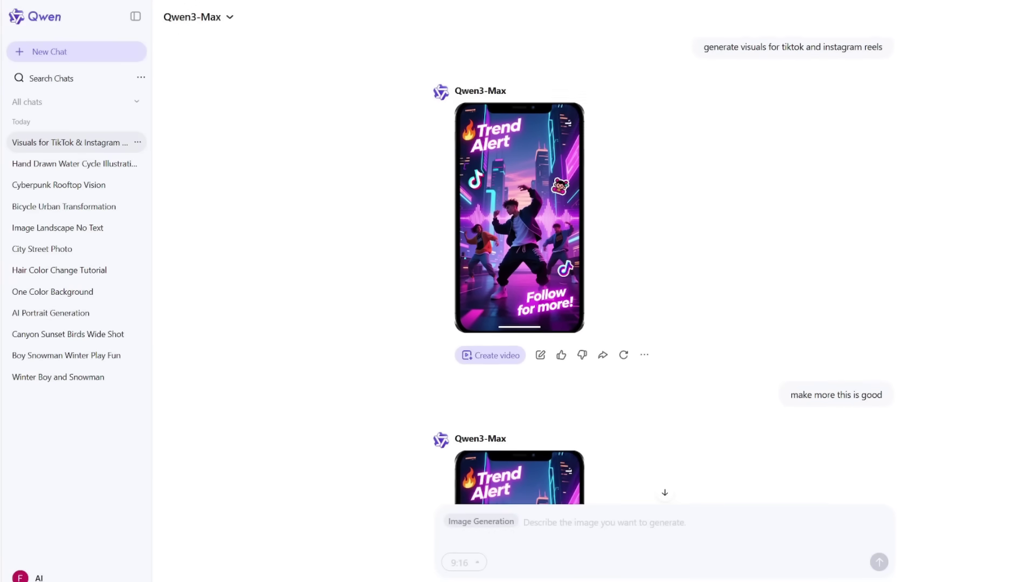
scroll(663, 270, "up", 1)
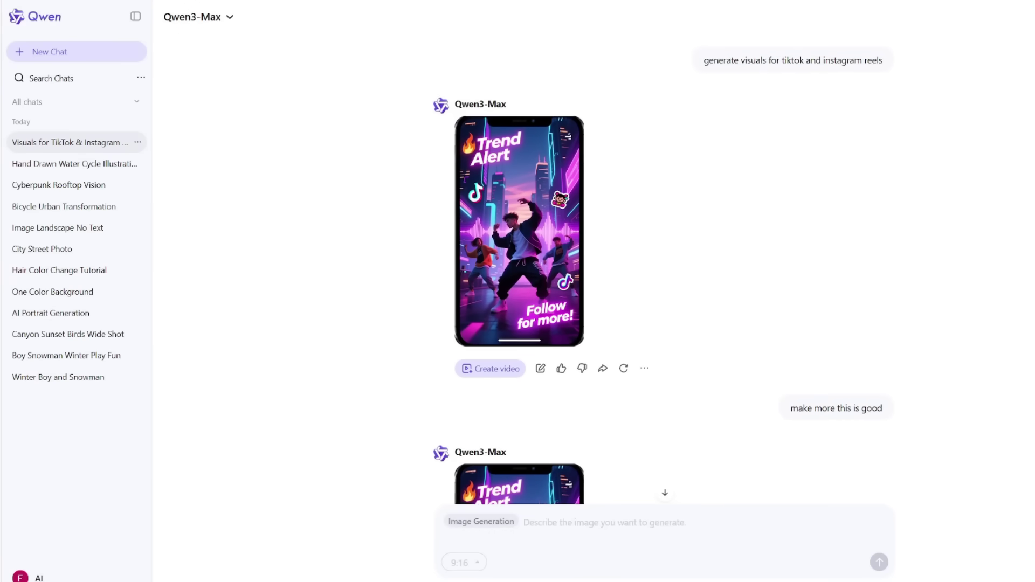
scroll(664, 270, "down", 1)
scroll(663, 270, "down", 3)
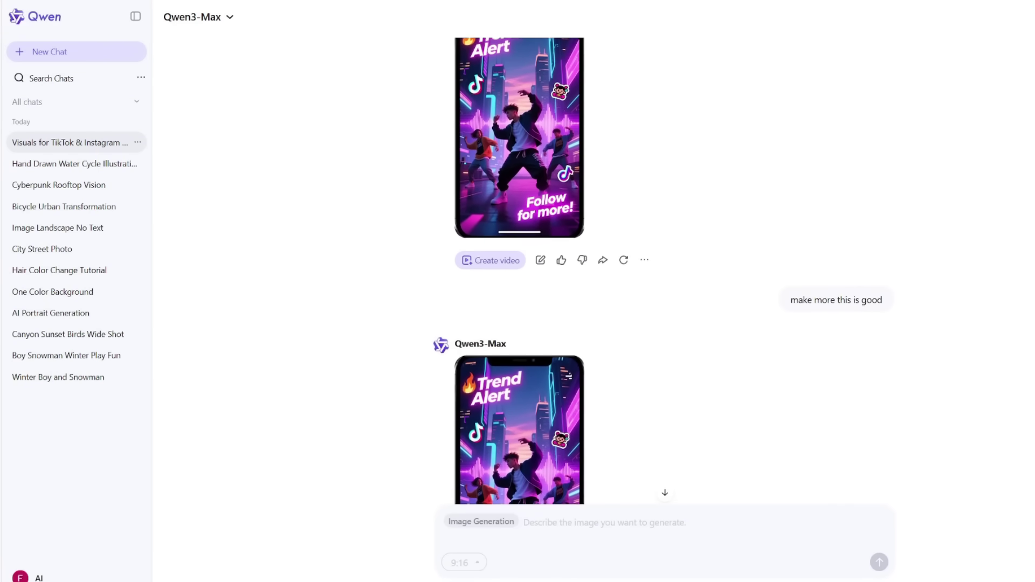
scroll(664, 270, "down", 4)
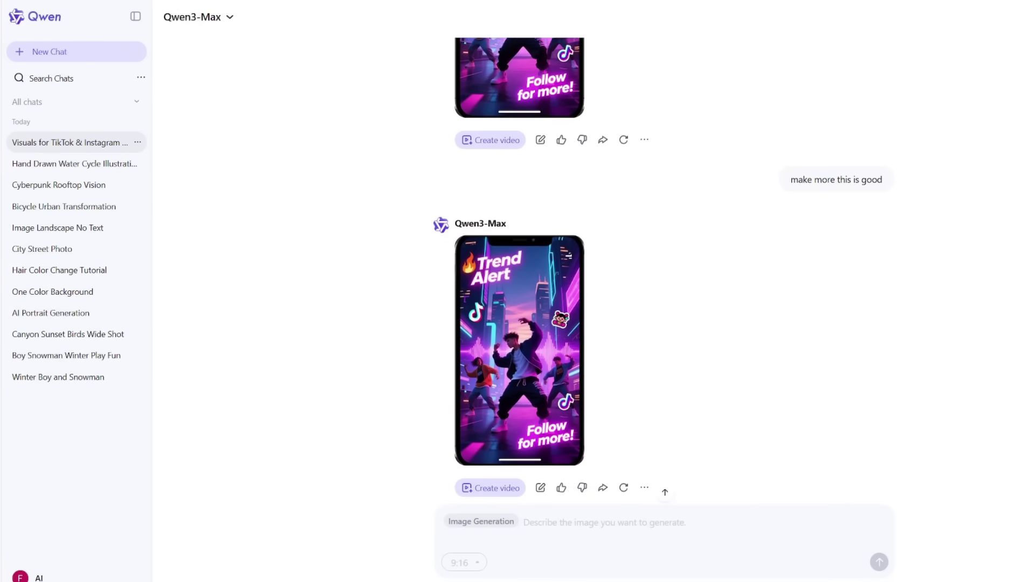
scroll(663, 270, "down", 1)
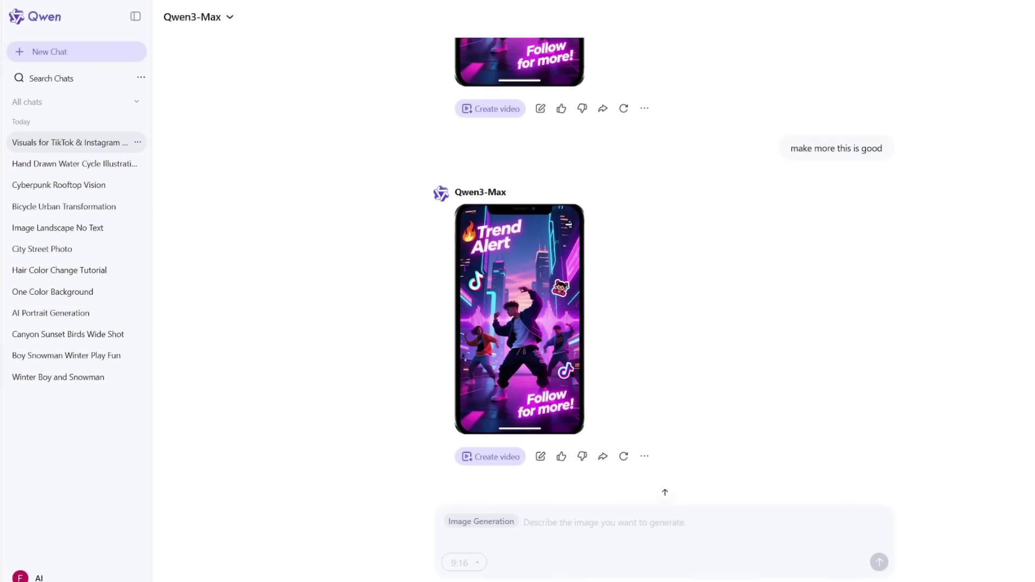
scroll(663, 270, "up", 3)
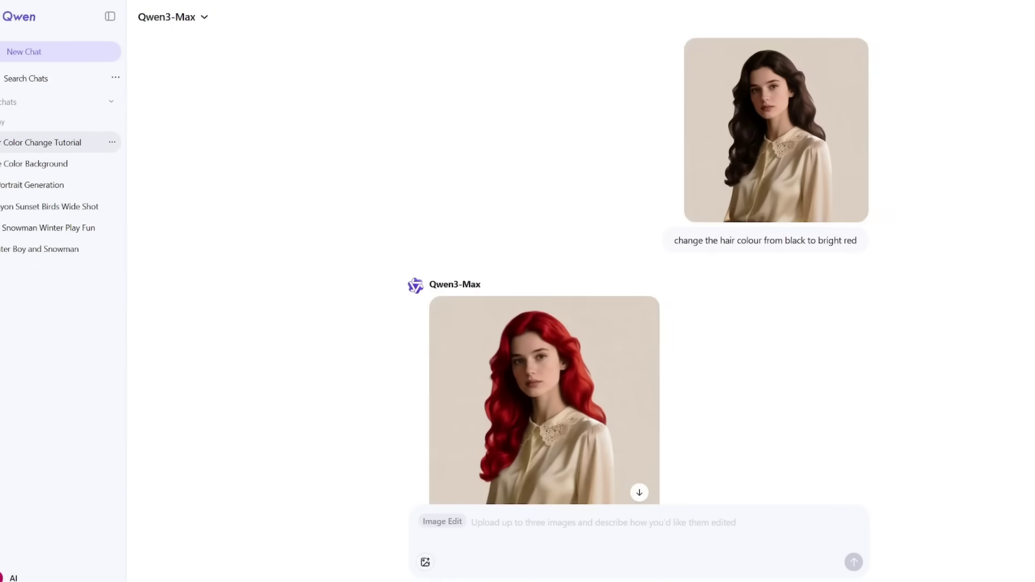
Scroll through the bright-red hair edit and side-view portrait in the Hair Color Change Tutorial chat.
scroll(638, 269, "down", 1)
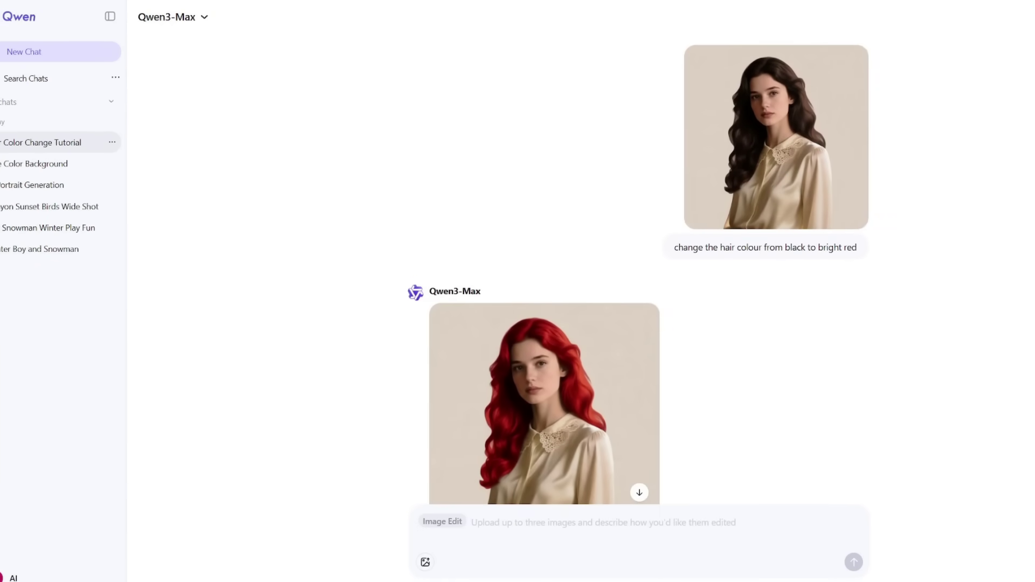
scroll(638, 269, "down", 1)
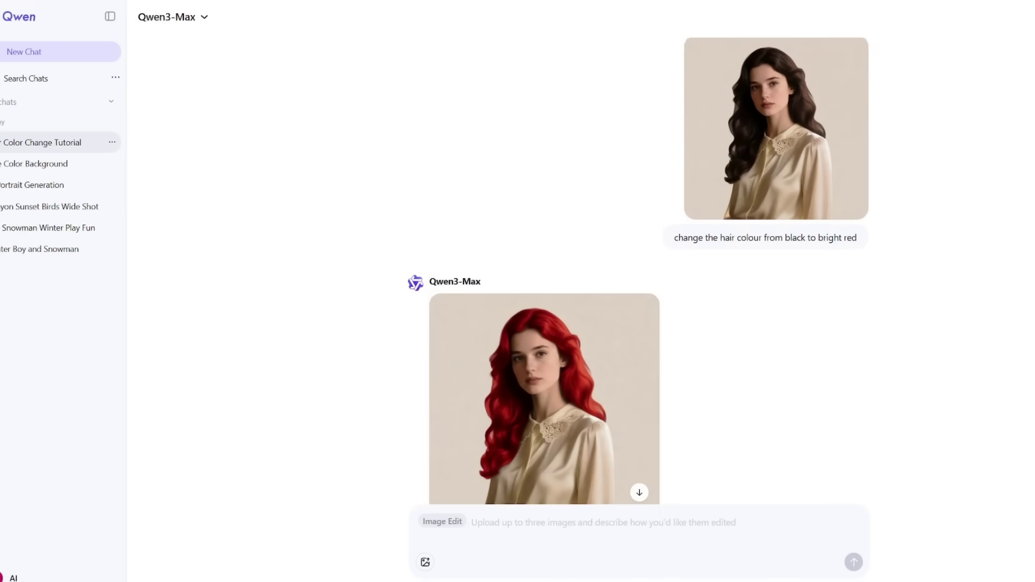
scroll(638, 323, "down", 3)
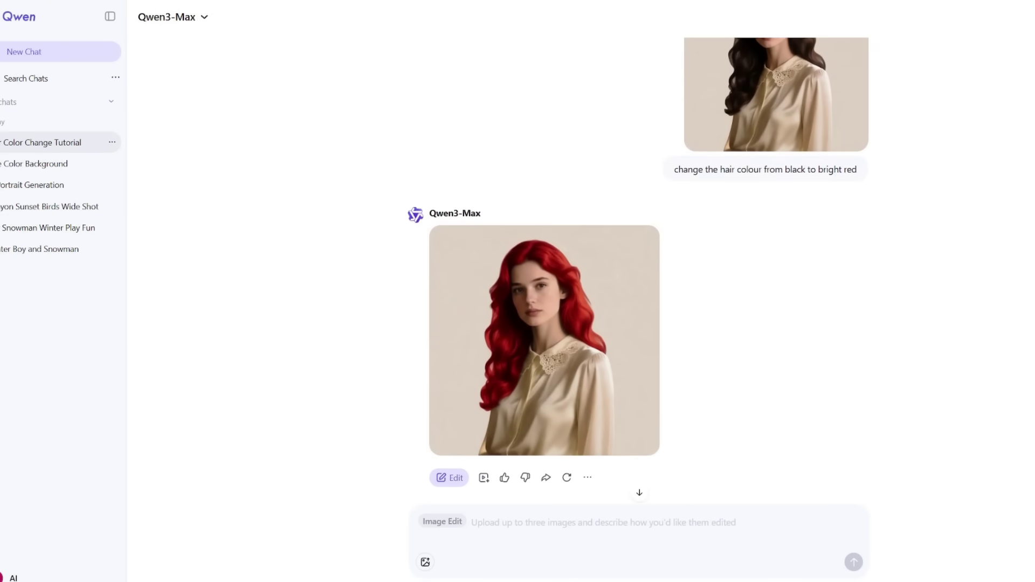
scroll(638, 269, "down", 5)
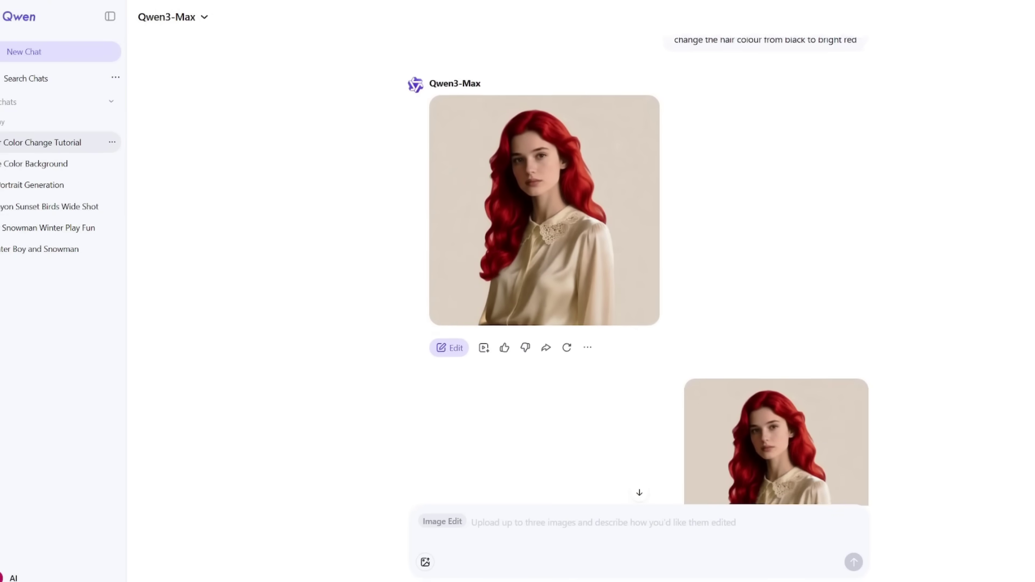
scroll(638, 270, "down", 6)
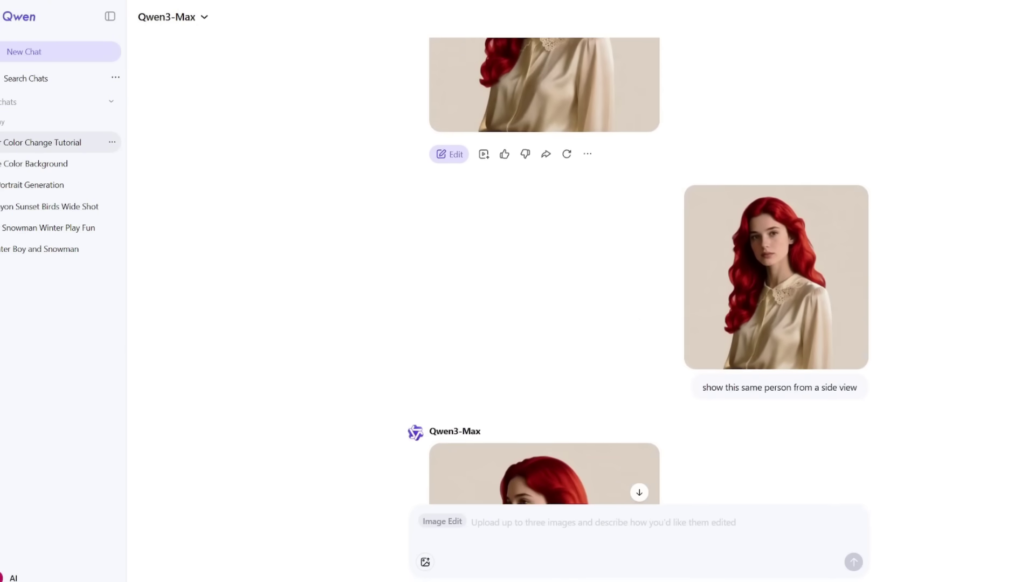
scroll(638, 269, "down", 5)
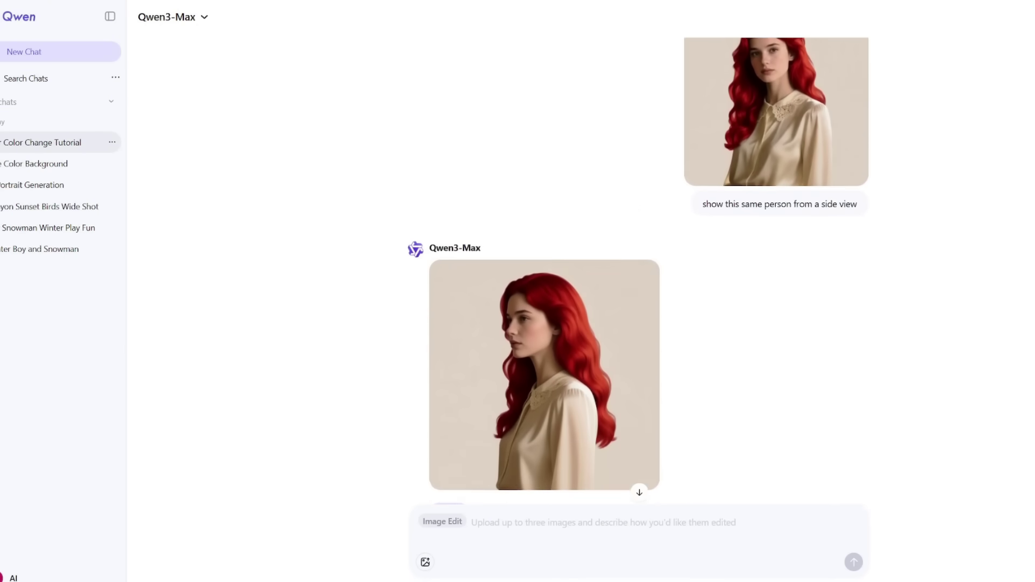
scroll(638, 270, "up", 2)
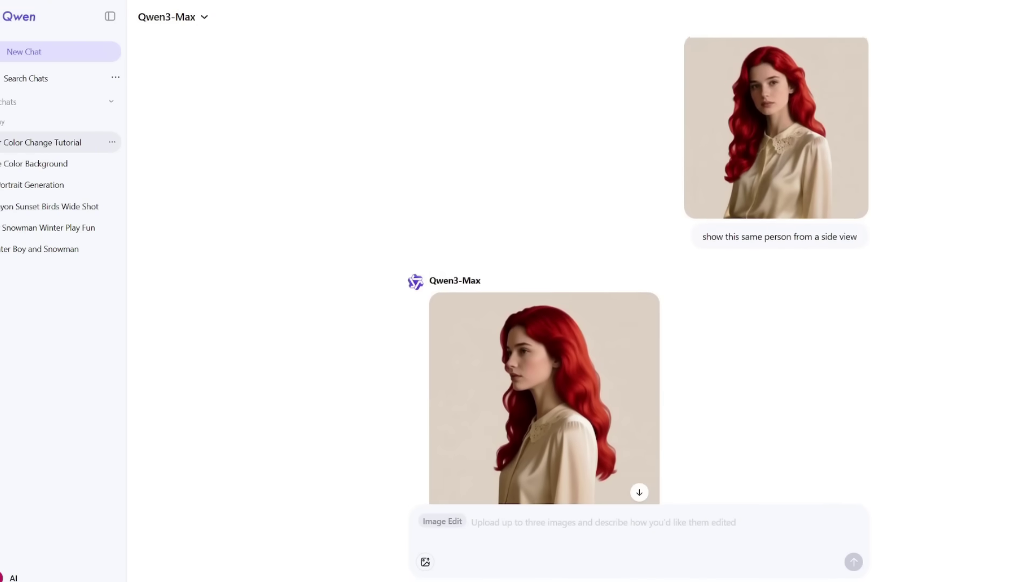
scroll(638, 269, "up", 1)
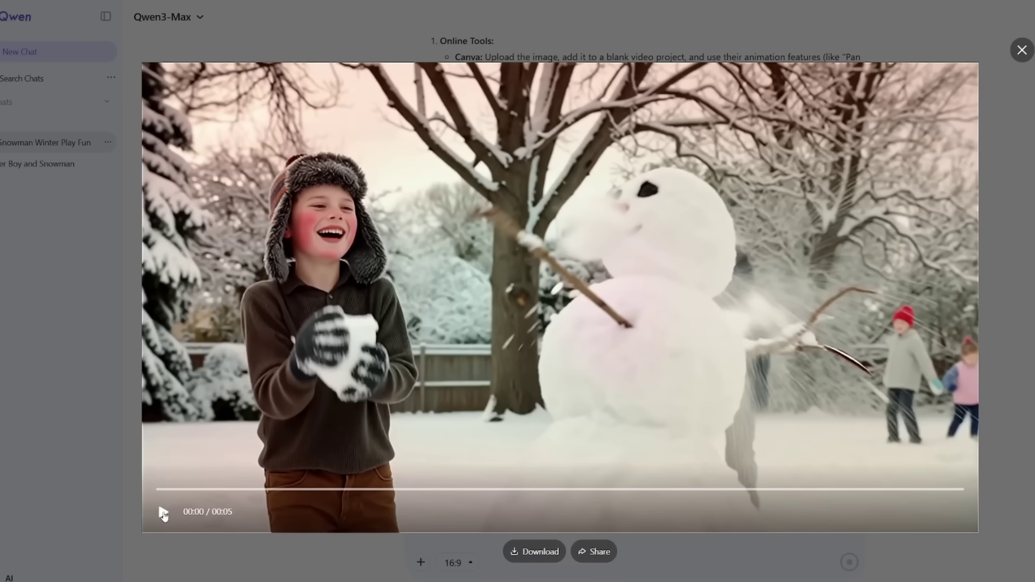
Start playback of the 5-second boy-and-snowman snowball video from 00:00.
left_click(162, 513)
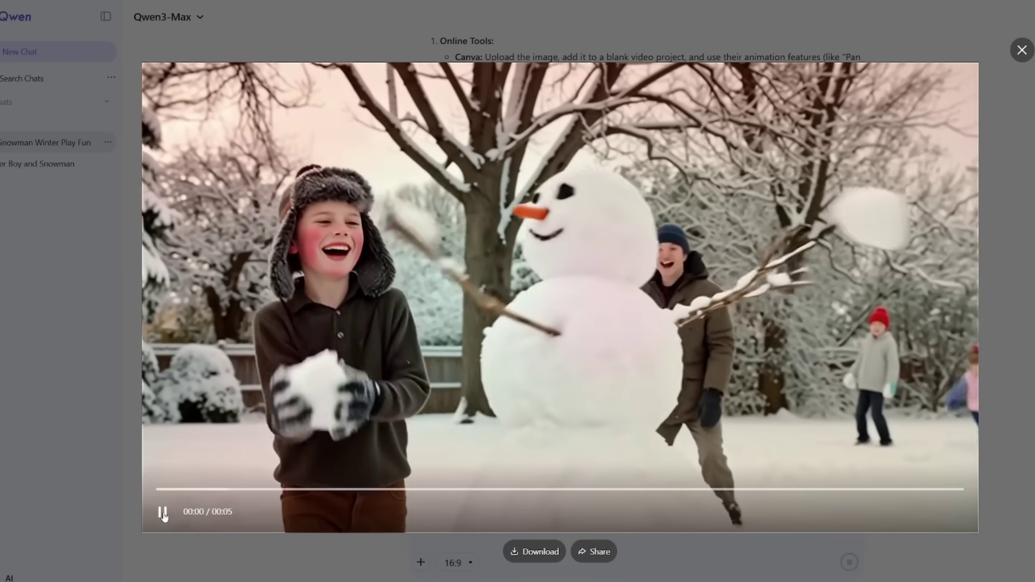